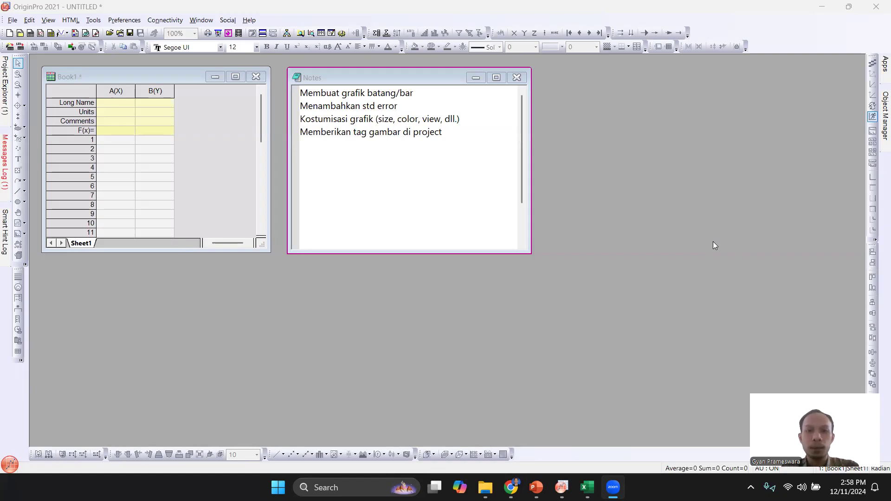
Review the planned tasks in the Notes window: making the bar graph, adding std error, customising it and tagging the image.
drag(399, 107, 300, 107)
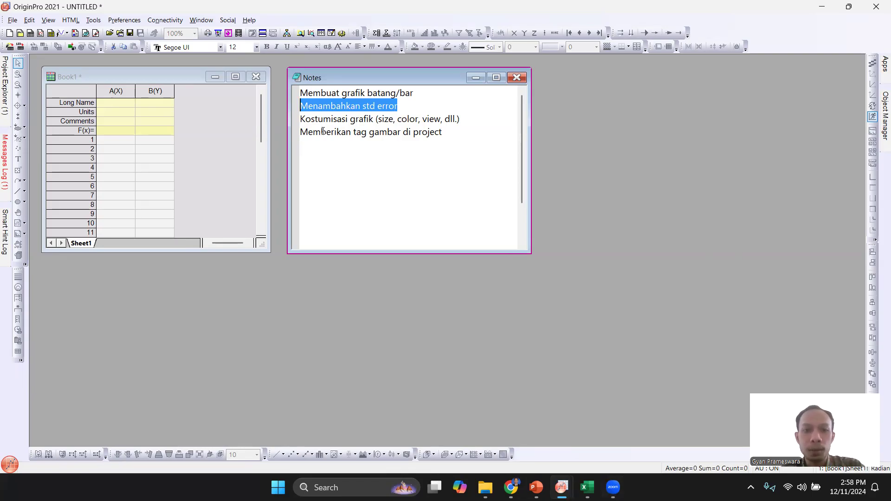
drag(300, 120, 465, 122)
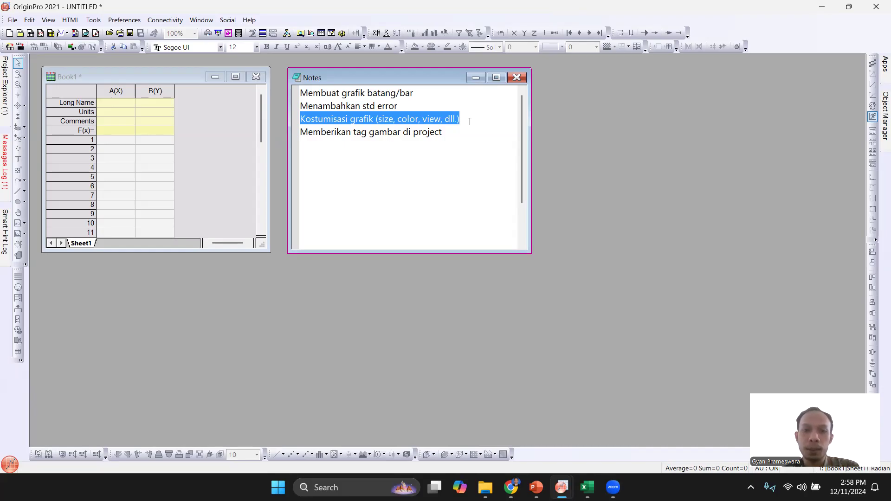
drag(468, 130, 300, 131)
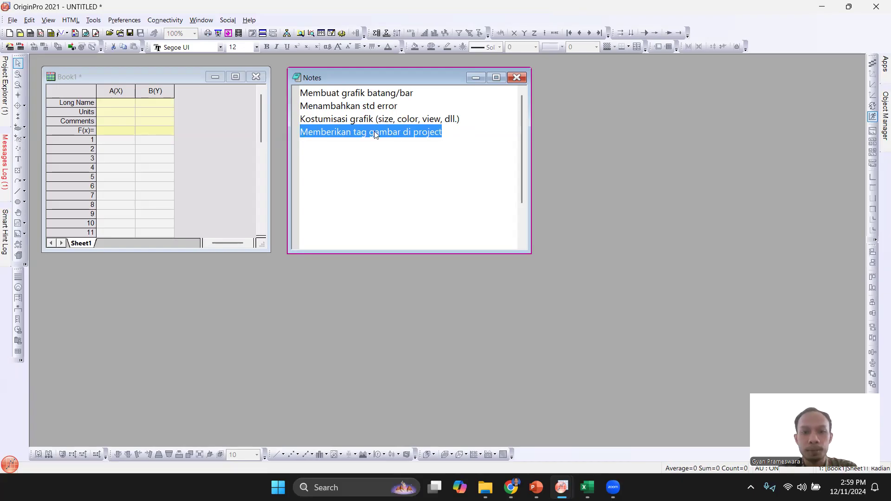
click(464, 150)
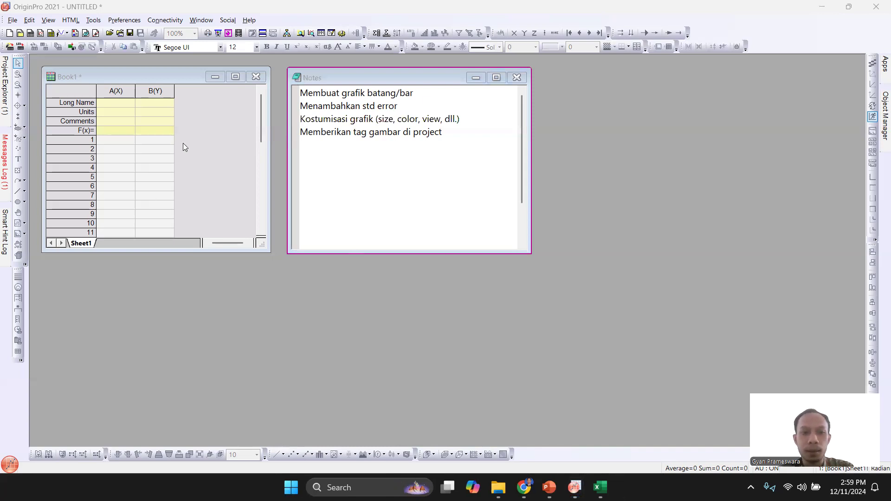
Switch to the Excel workbook and examine the radioactivity column headers and the material names in A2:A5.
click(191, 123)
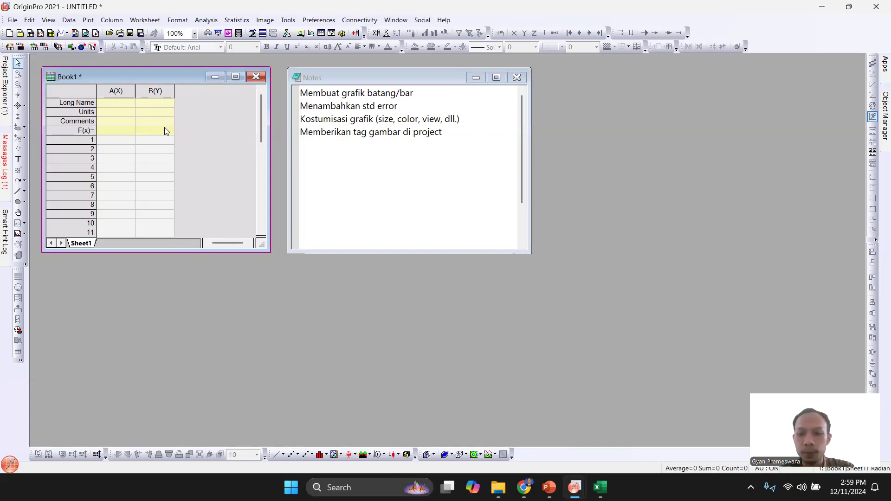
key(alt+Tab)
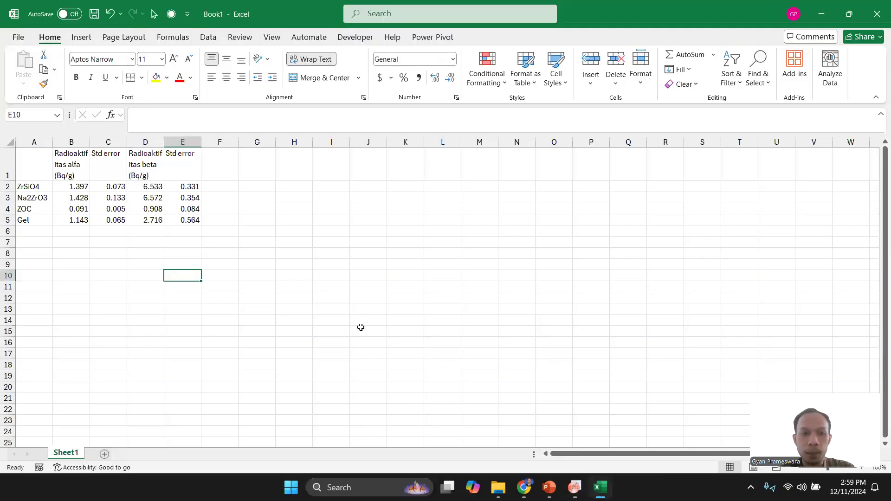
scroll(75, 199, up, 1)
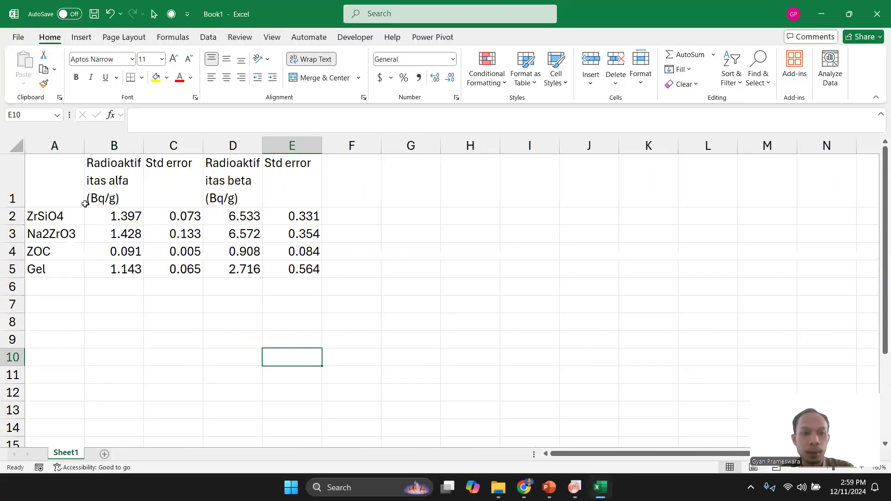
scroll(120, 195, up, 1)
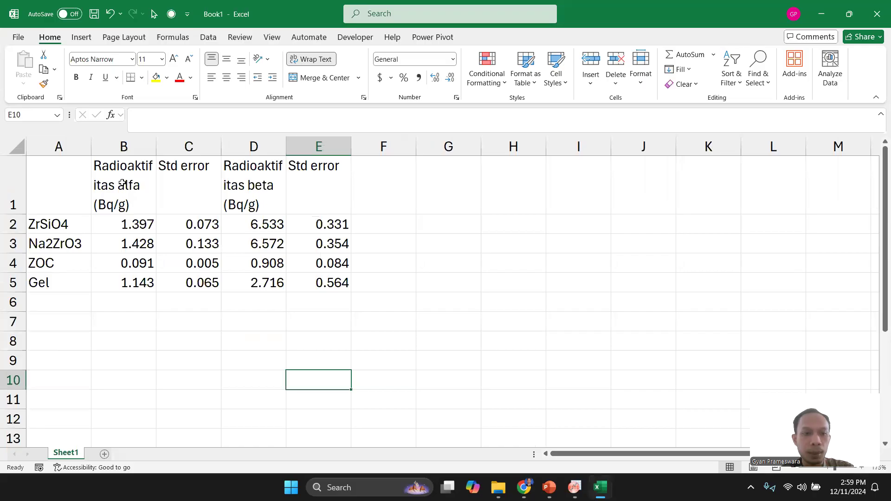
click(122, 182)
click(250, 186)
drag(72, 223, 62, 277)
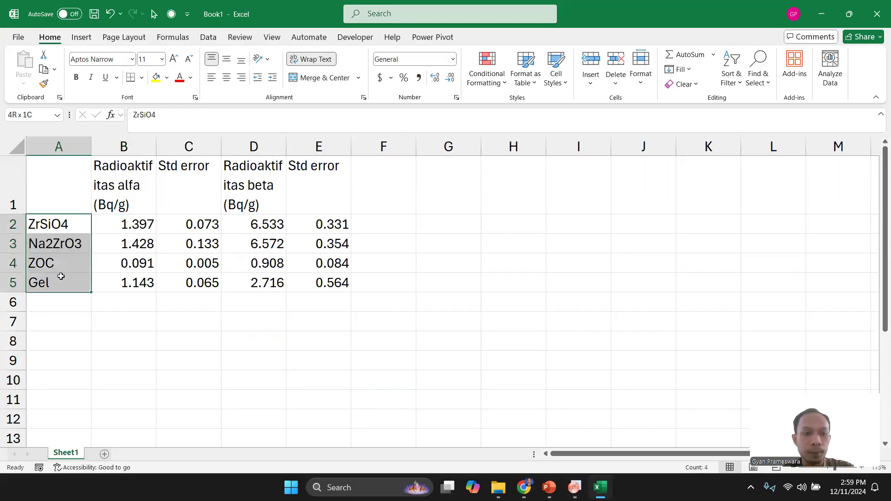
click(66, 224)
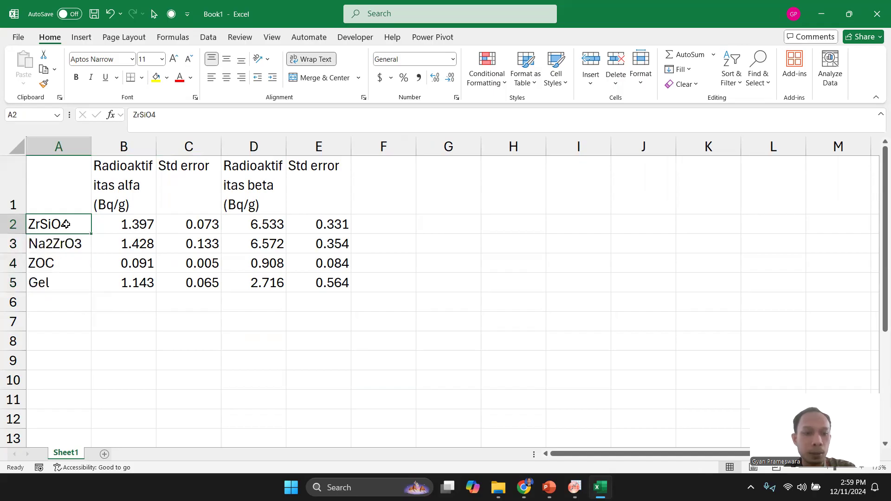
key(Down)
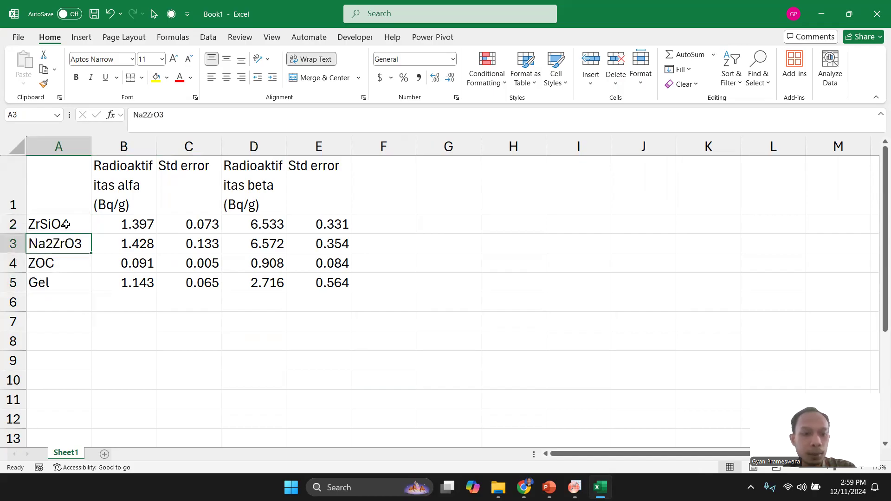
key(Down)
key(Down)
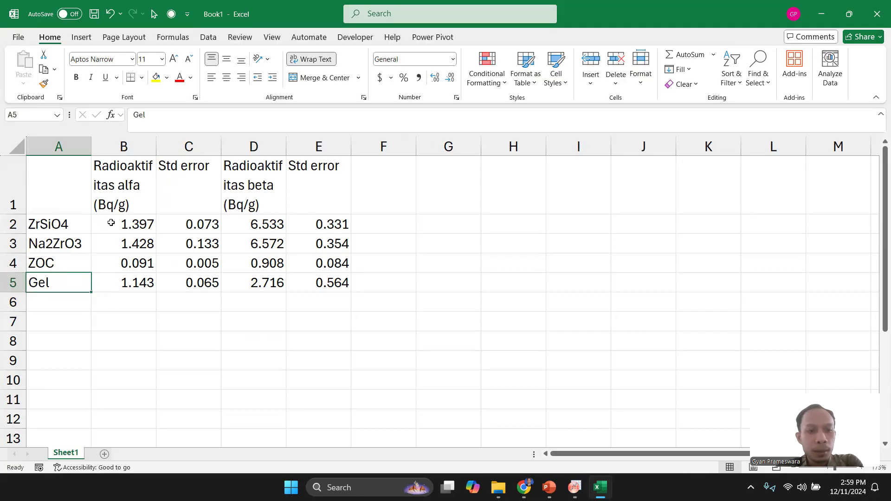
Examine the alpha and beta radioactivity values and their std error columns in B2:E5.
drag(111, 223, 119, 275)
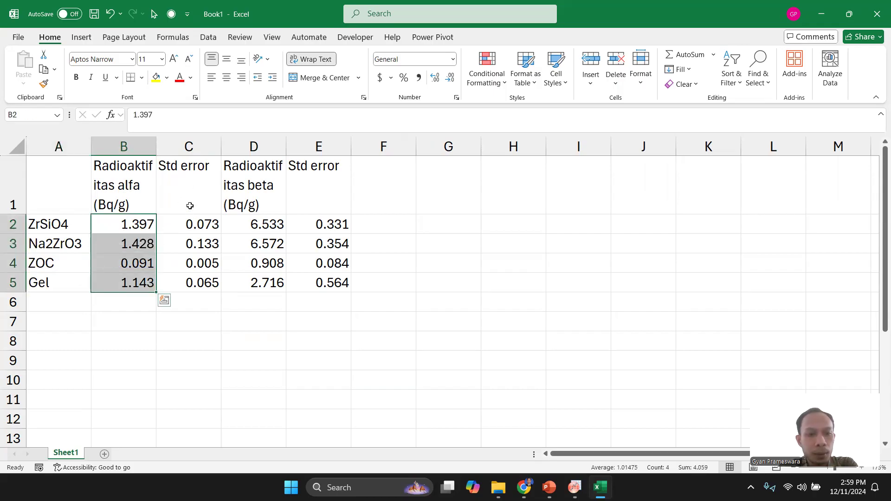
drag(179, 228, 194, 281)
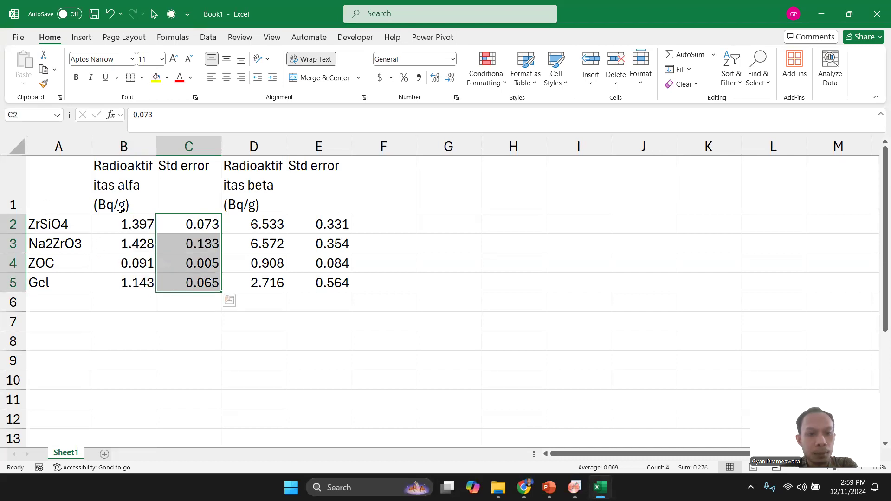
click(249, 195)
drag(255, 220, 256, 282)
drag(304, 224, 311, 281)
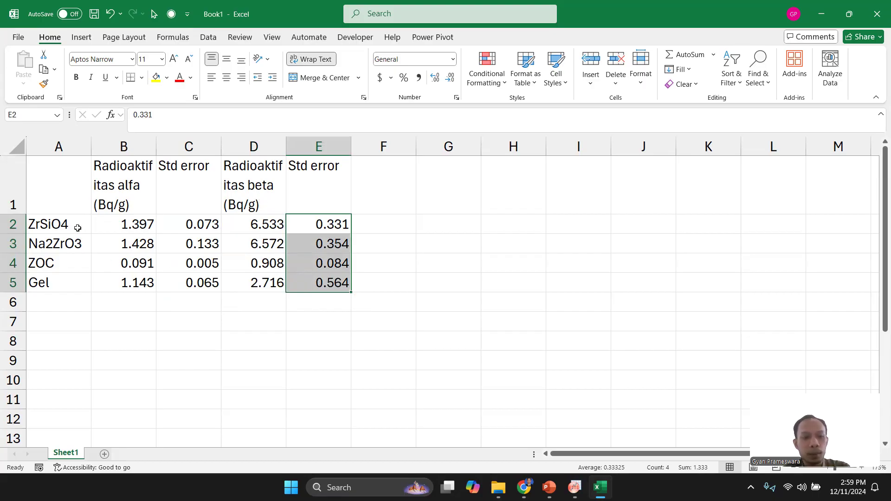
Copy the range A2:E5 from Excel and paste it into OriginPro's Book1, starting at row 1 of column A.
click(63, 225)
drag(63, 225, 298, 284)
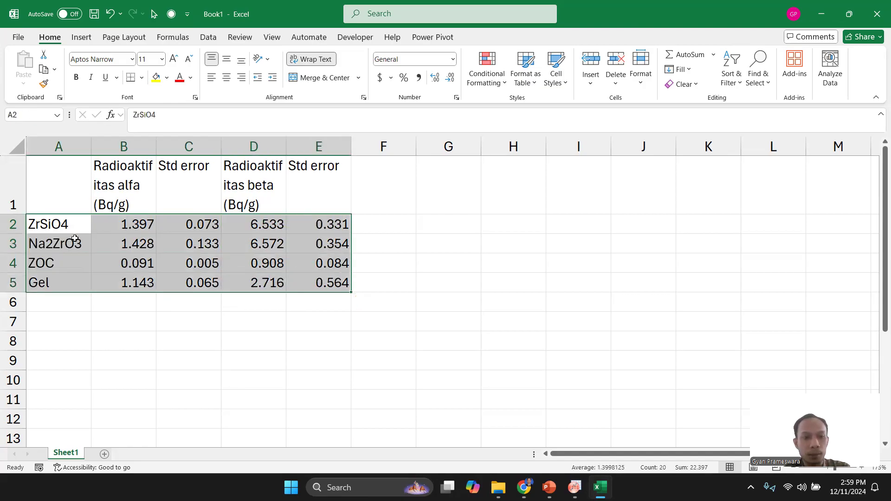
key(ctrl+c)
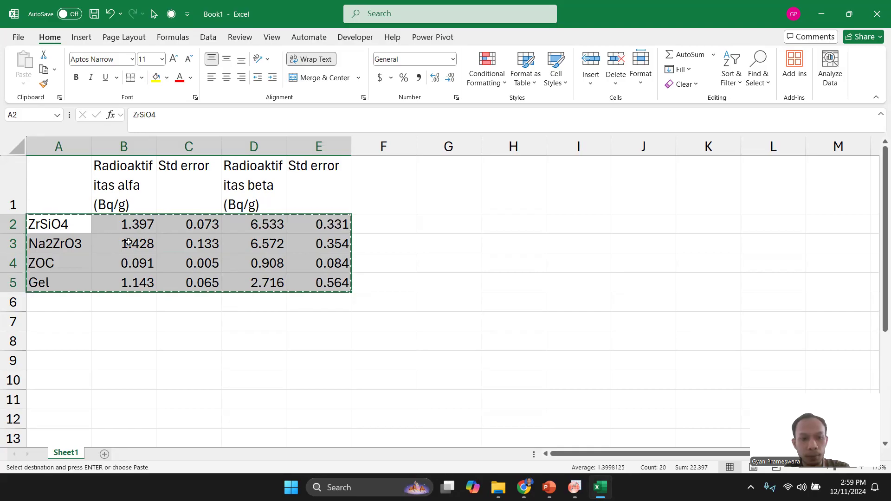
mouse_move(574, 487)
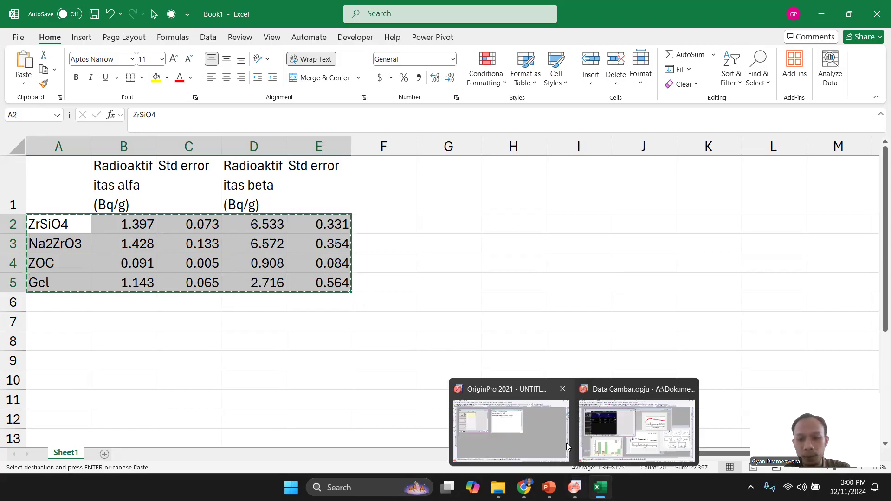
click(566, 440)
click(119, 140)
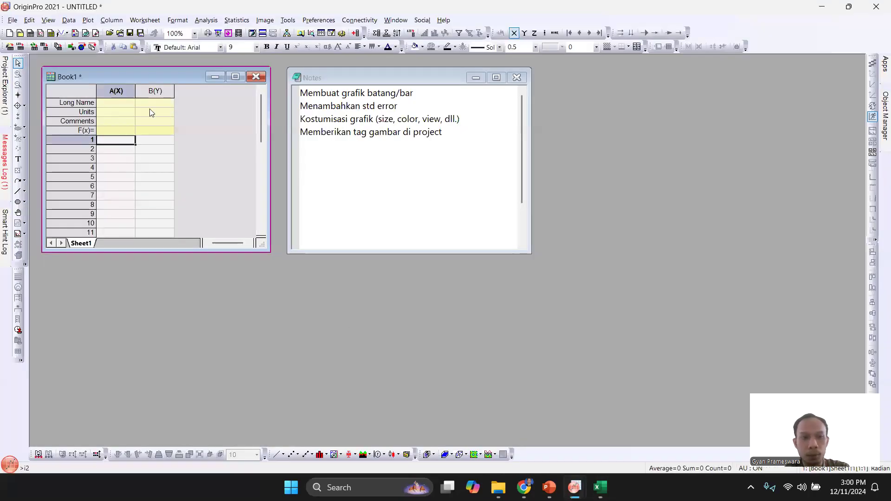
key(ctrl+v)
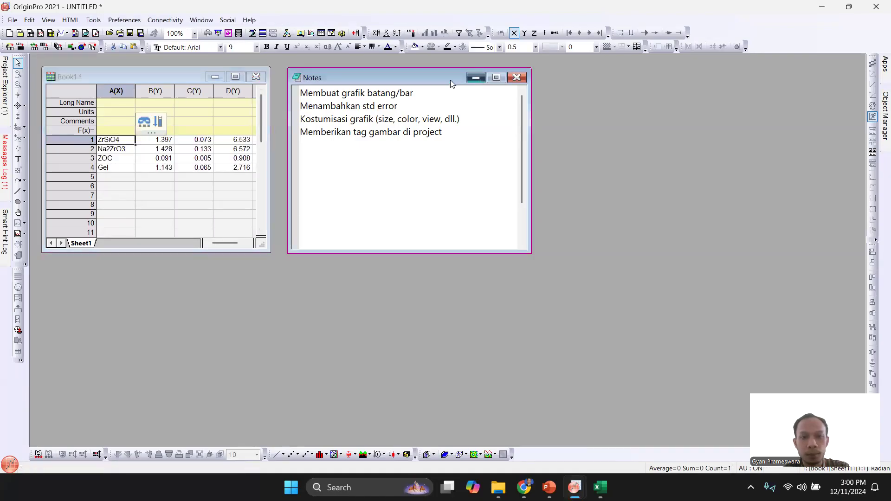
Move the Notes window away from Book1 and enlarge the Book1 window so that columns A to E fit.
click(476, 78)
click(86, 440)
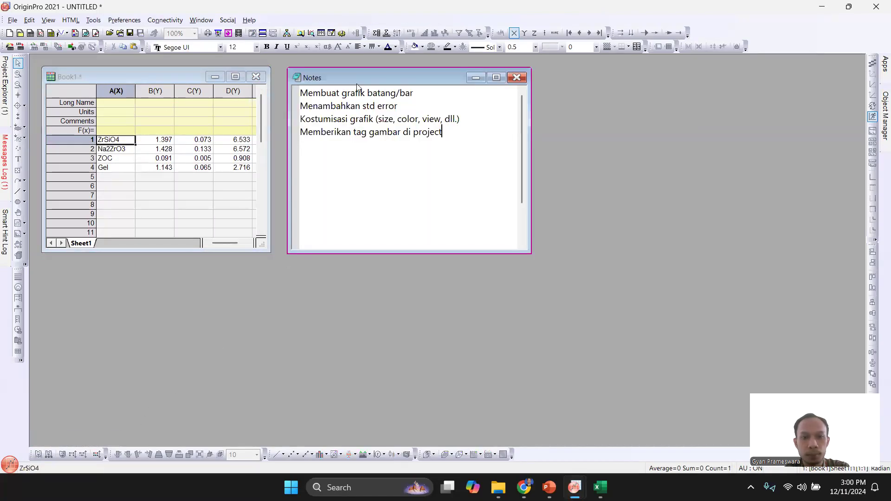
drag(360, 77, 608, 80)
drag(267, 255, 437, 268)
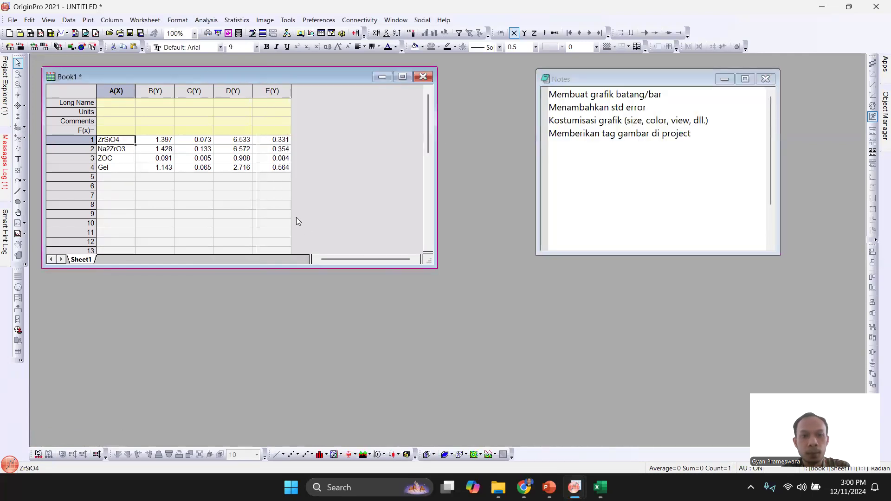
Enter the long name "Material" for column A, and the long name "Radioaktifitas alfa" with units "Bq/g" for column B.
click(124, 105)
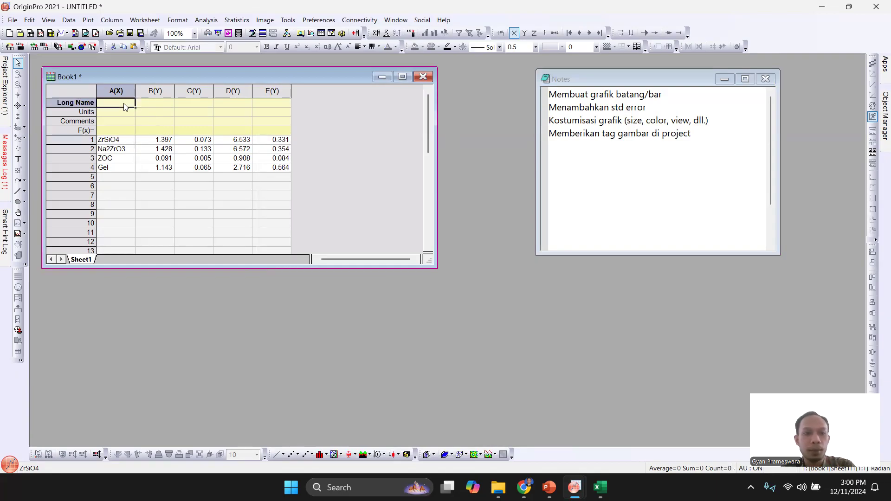
text(Material)
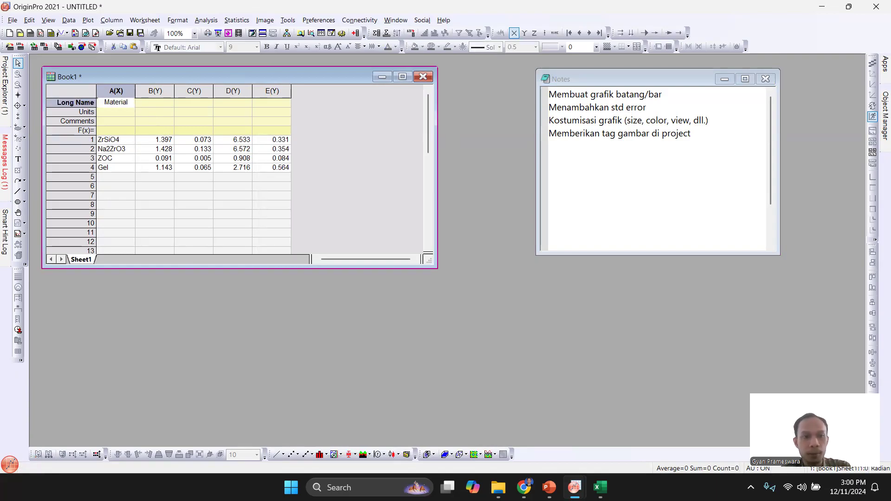
click(155, 103)
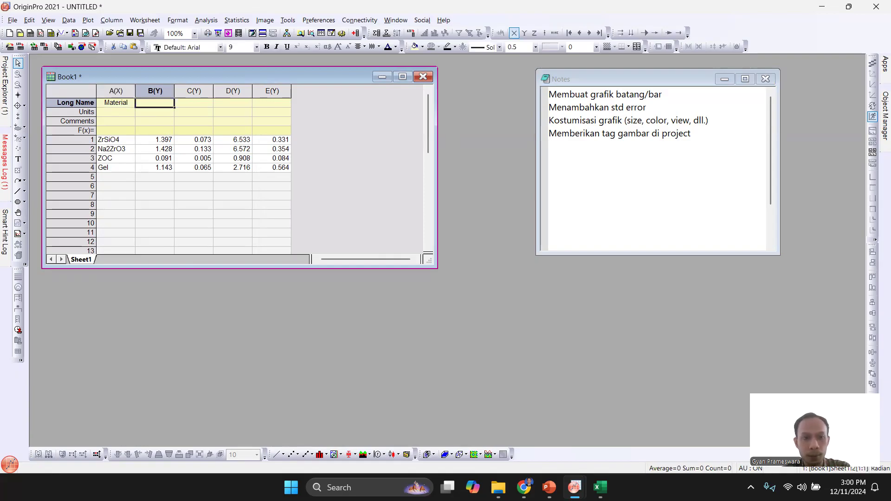
text(Ra)
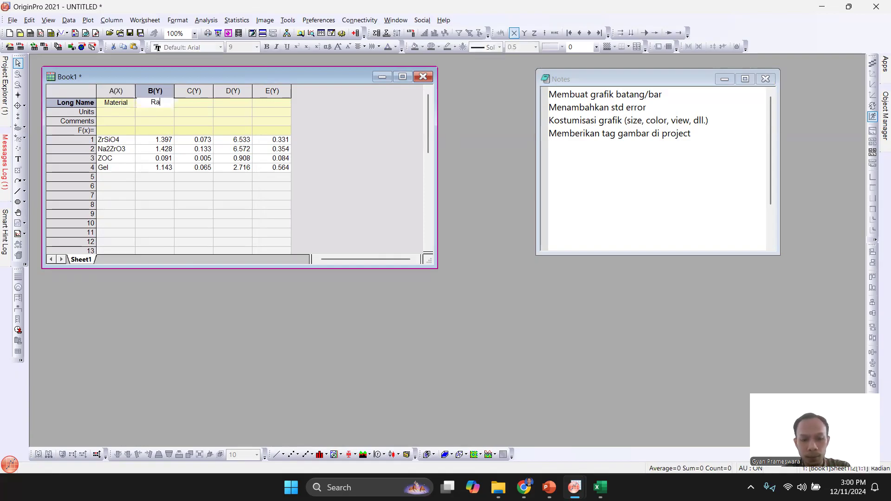
text(dioaktifitas alfa)
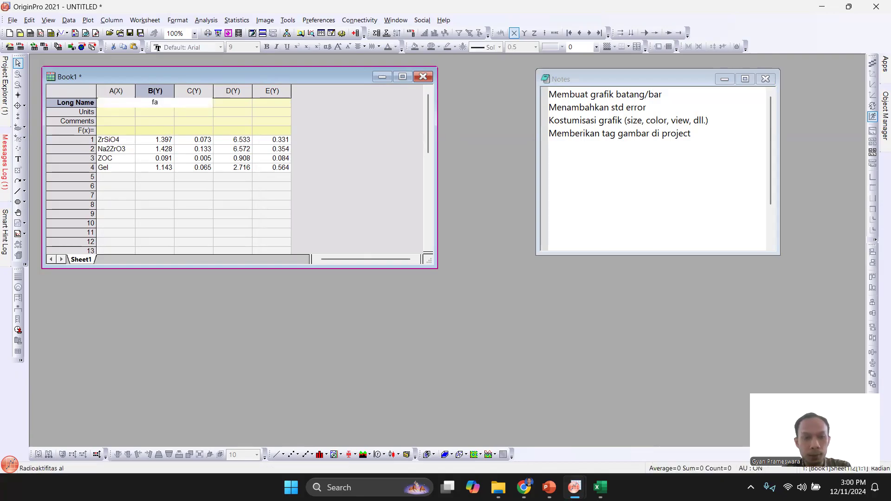
key(Return)
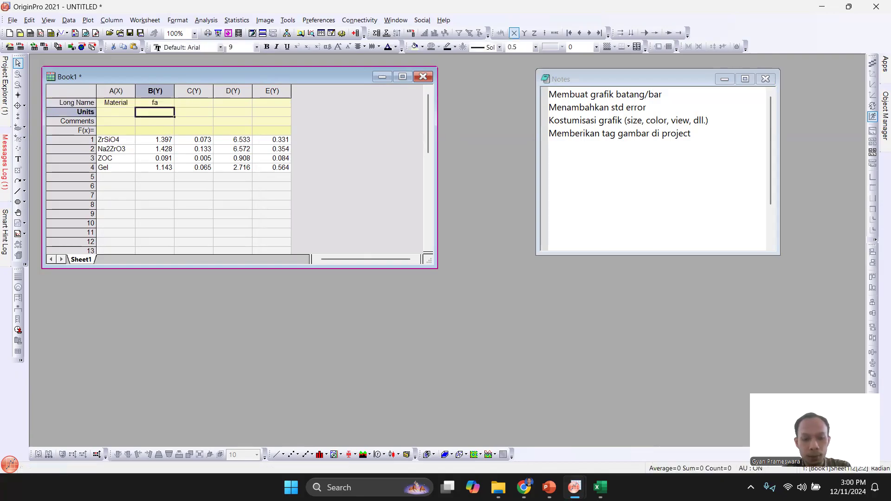
text(Bq/g)
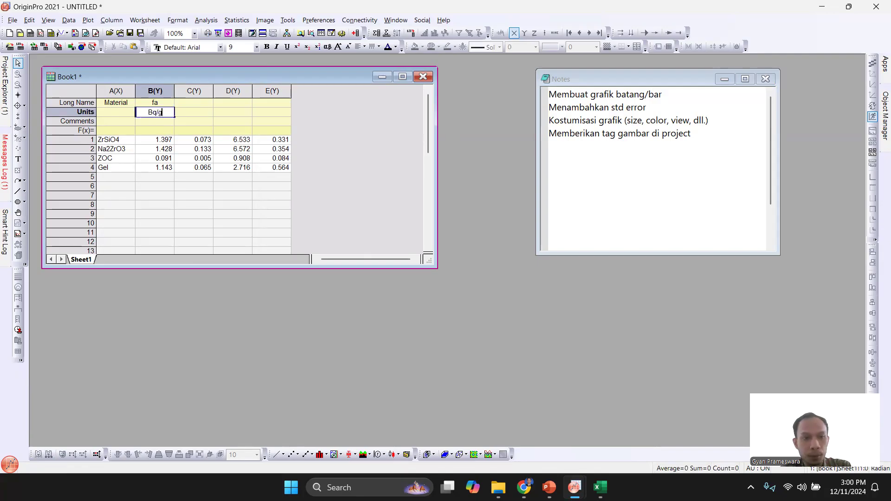
click(194, 112)
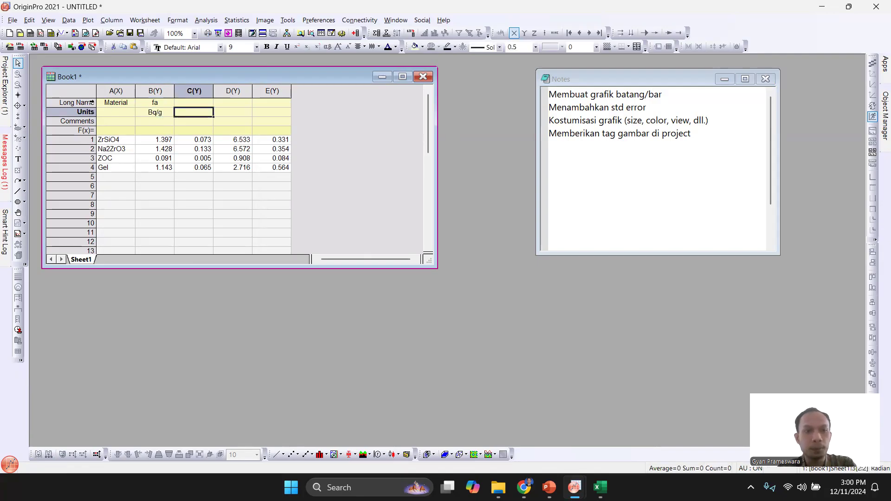
Examine the X and Y designations of Book1's columns A to E and the std error values in column C.
ctrl+scroll(138, 108, up, 2)
ctrl+scroll(138, 108, up, 2)
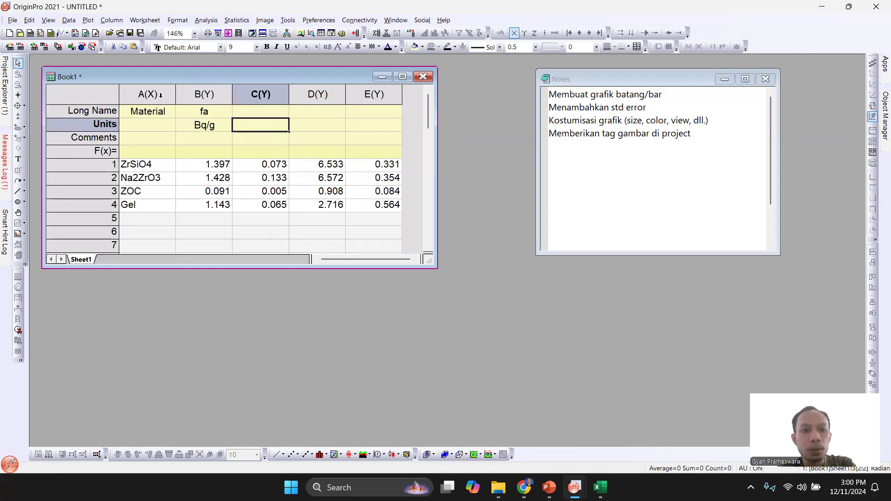
click(153, 95)
click(188, 94)
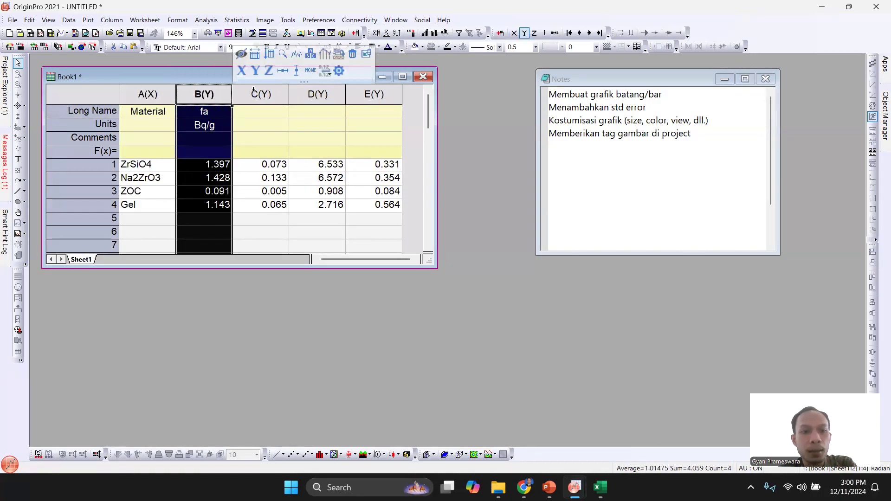
click(257, 93)
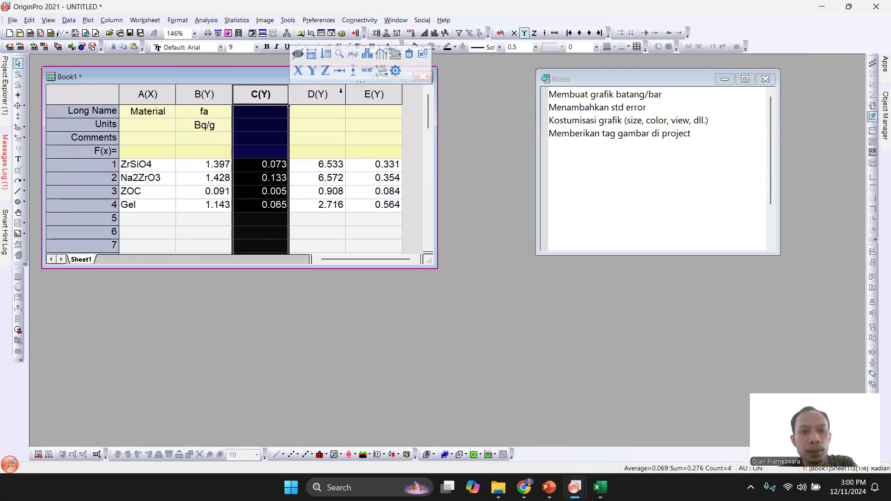
click(313, 92)
click(363, 92)
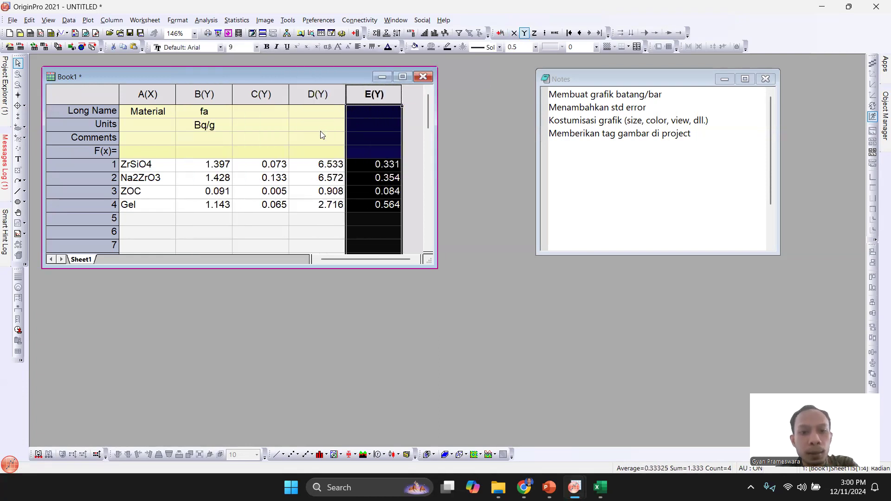
drag(271, 166, 270, 206)
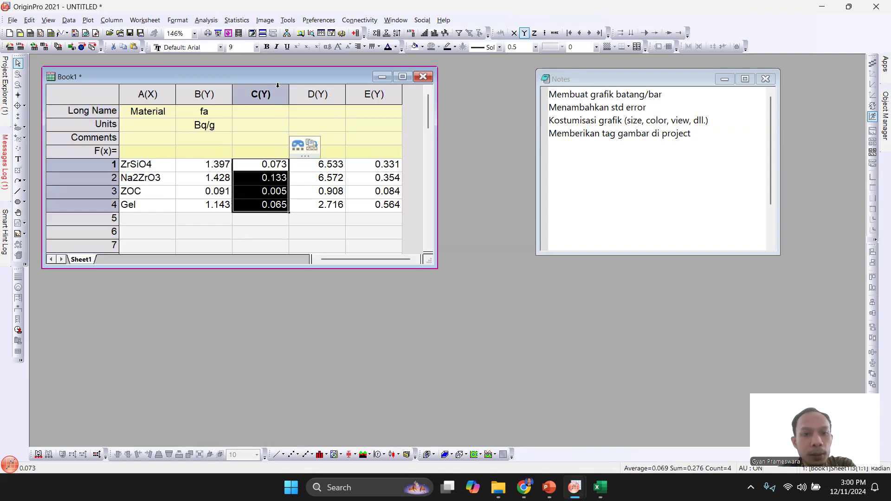
Switch to Excel, check the heading of column C in the source table, and return to OriginPro.
click(599, 487)
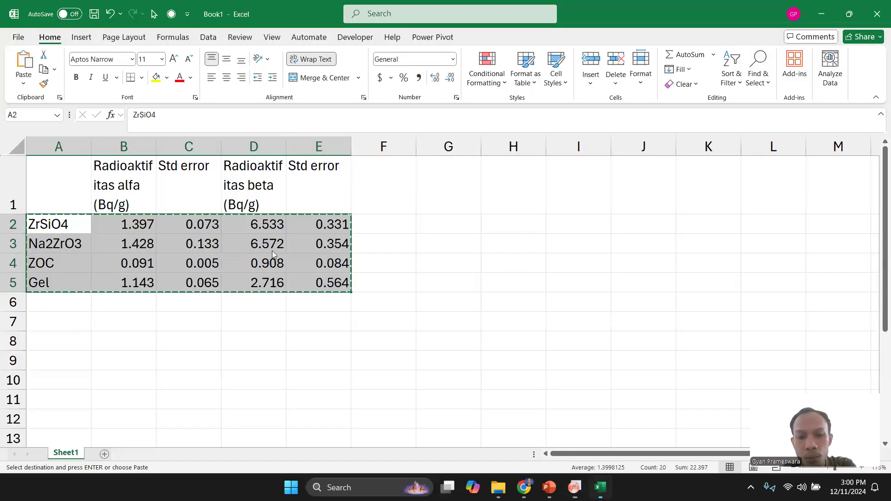
click(179, 182)
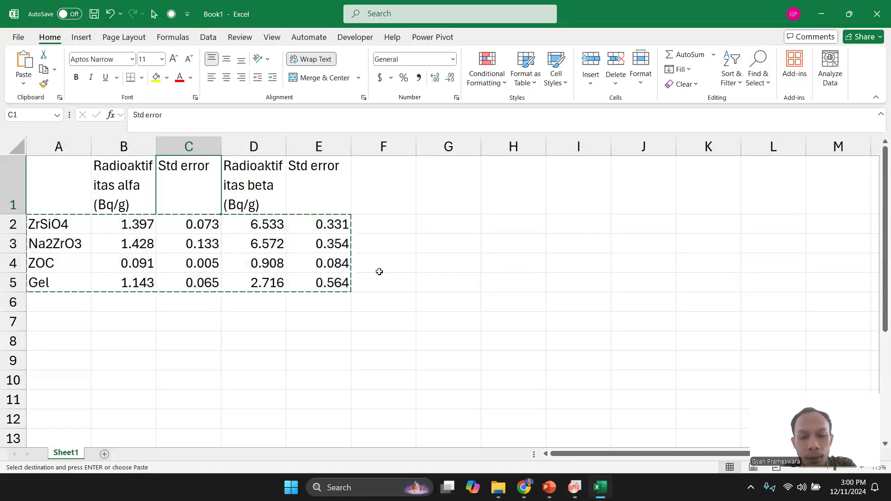
click(597, 484)
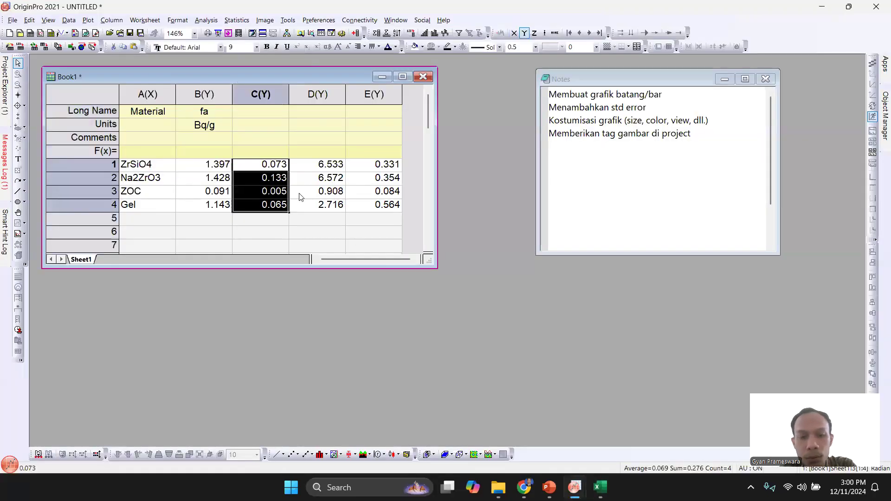
Set Book1's column C as the Y Error column.
click(254, 94)
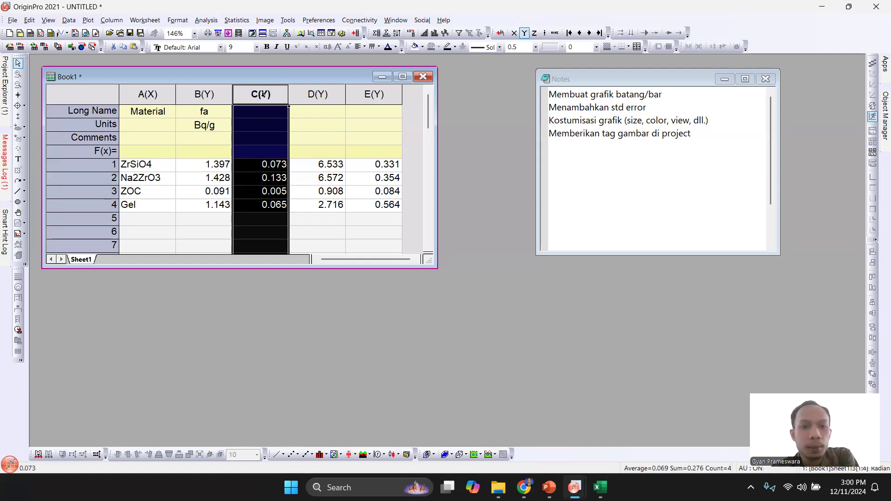
click(311, 219)
click(262, 93)
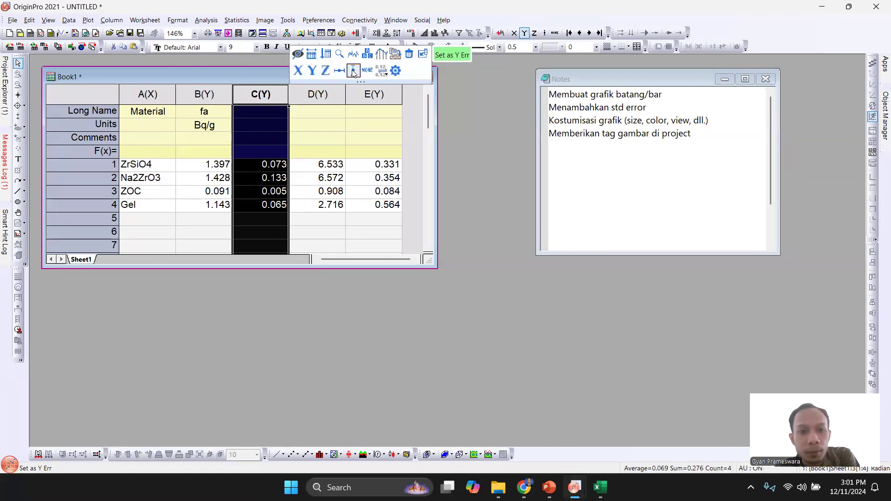
right_click(276, 93)
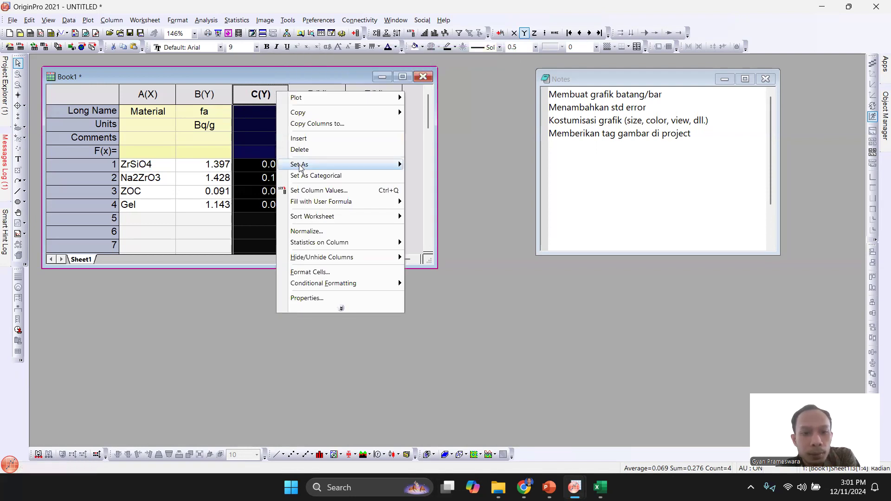
mouse_move(301, 167)
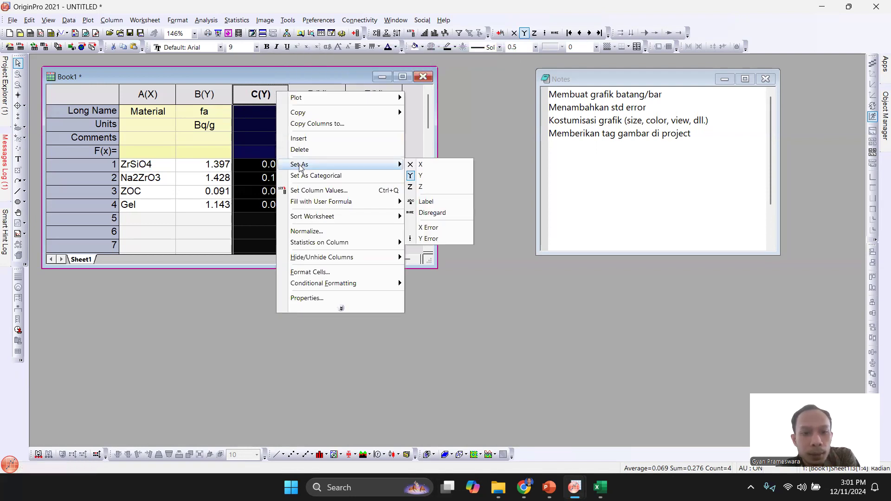
click(429, 239)
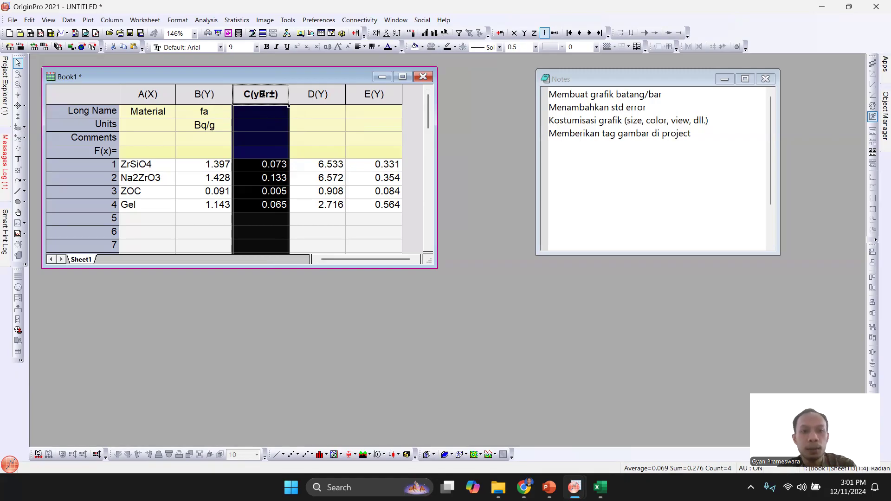
Replace column B's long name with "Radioaktifitas alfa" and widen the column so the full name fits.
click(274, 114)
click(207, 116)
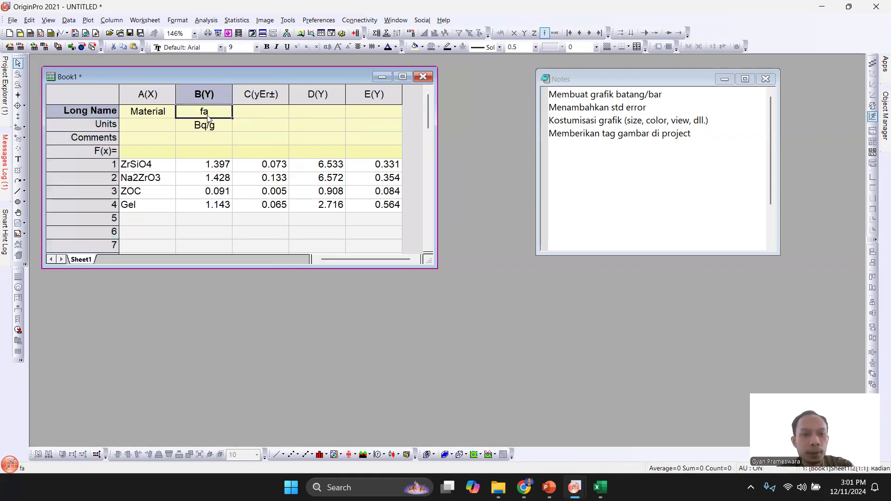
text(Radi)
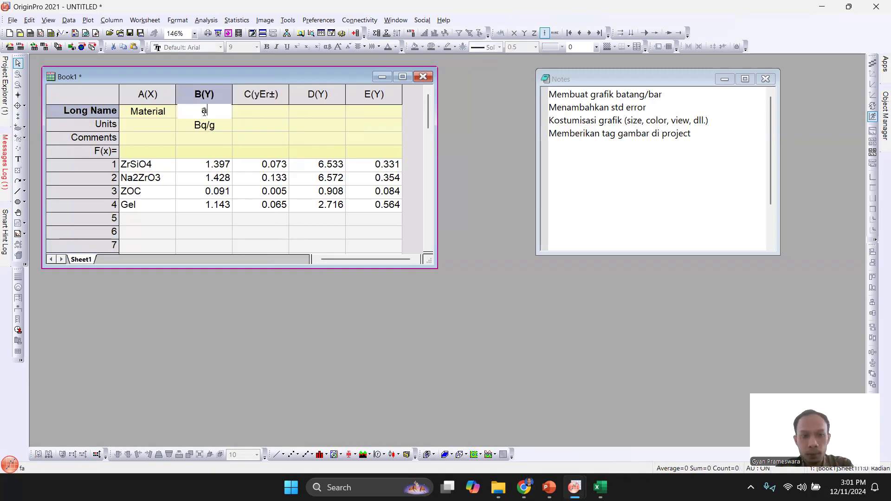
text(oakti)
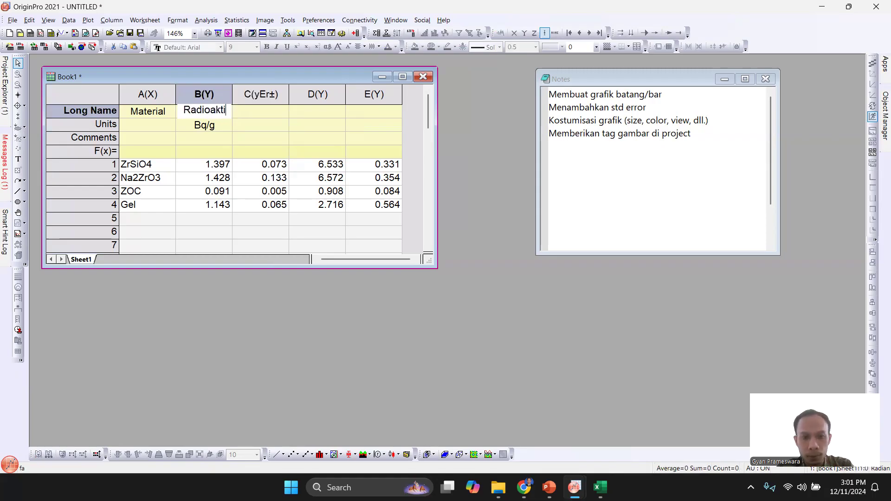
text(fitas alfa)
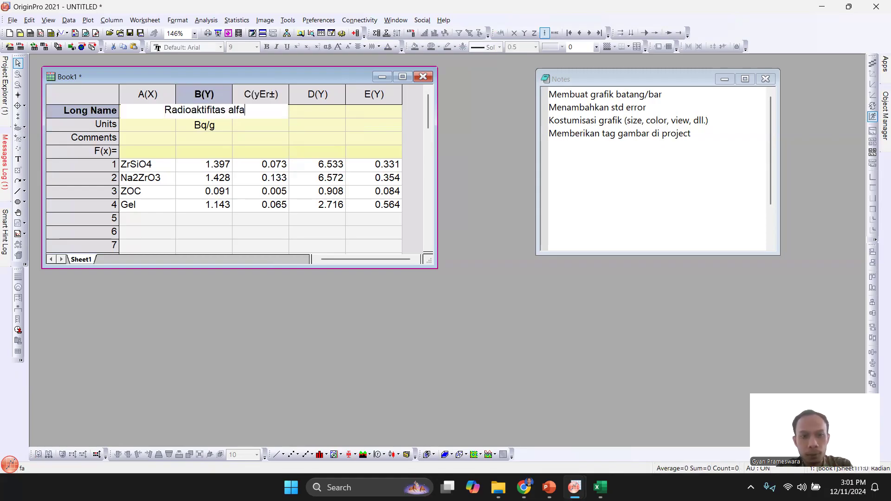
key(Return)
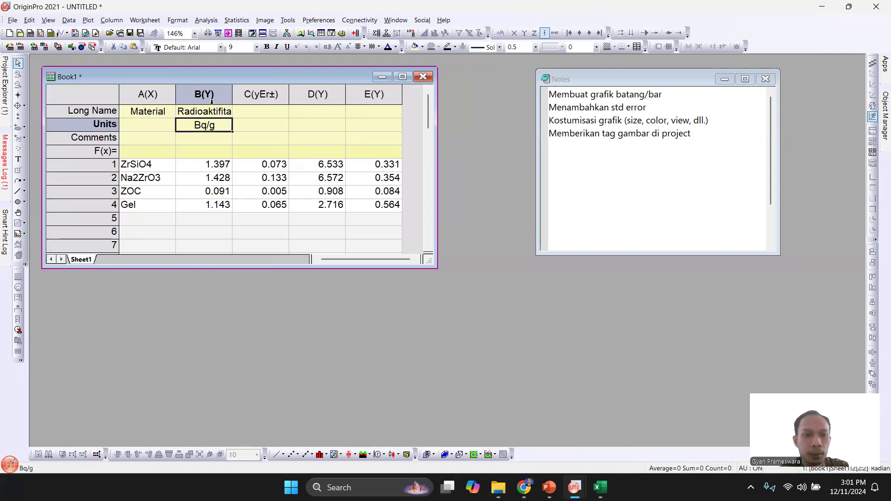
drag(232, 92, 258, 93)
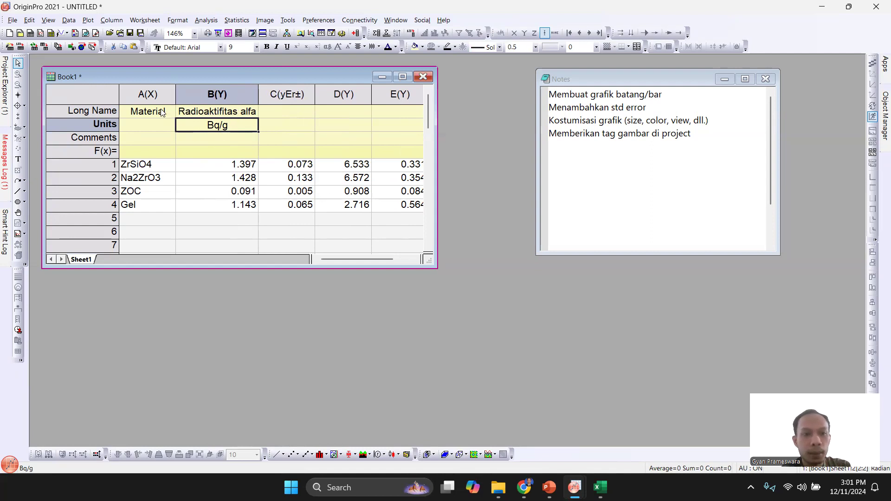
Enter the long name "Radioaktifitas beta" and units "Bq/g" for column D, then widen the column and the Book1 window to fit.
click(276, 109)
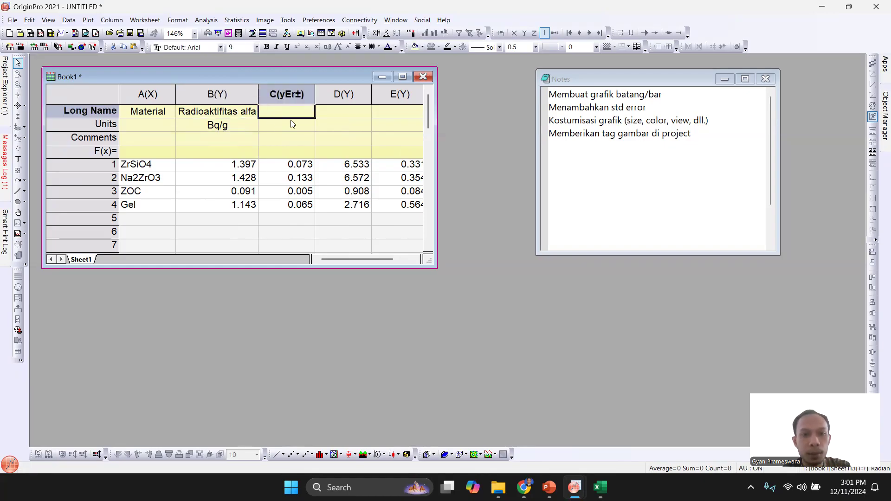
click(336, 113)
text(Radioak)
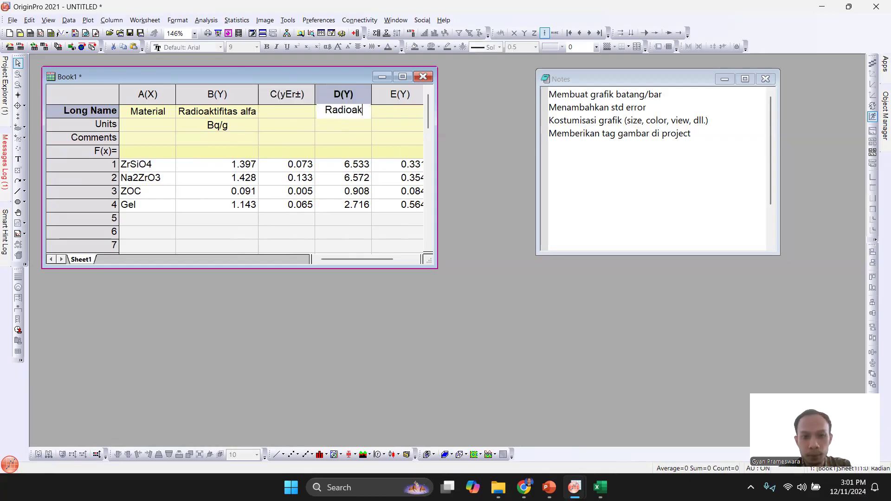
text(tifitas beta)
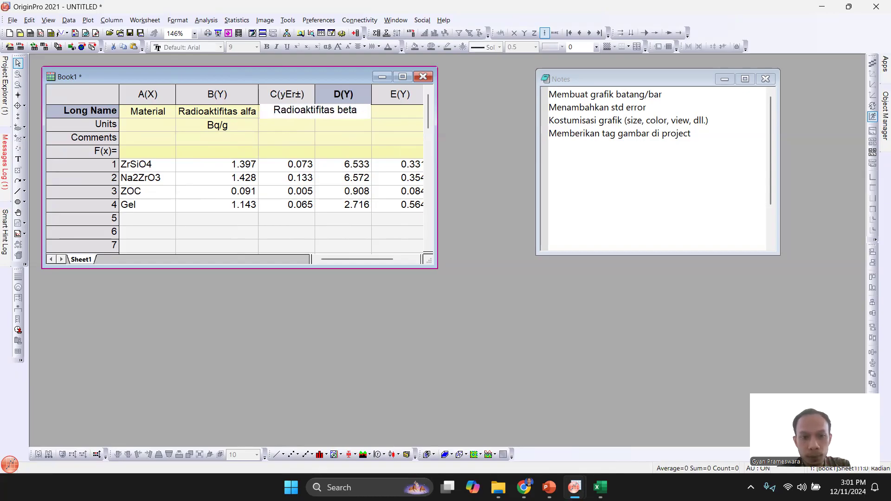
key(Return)
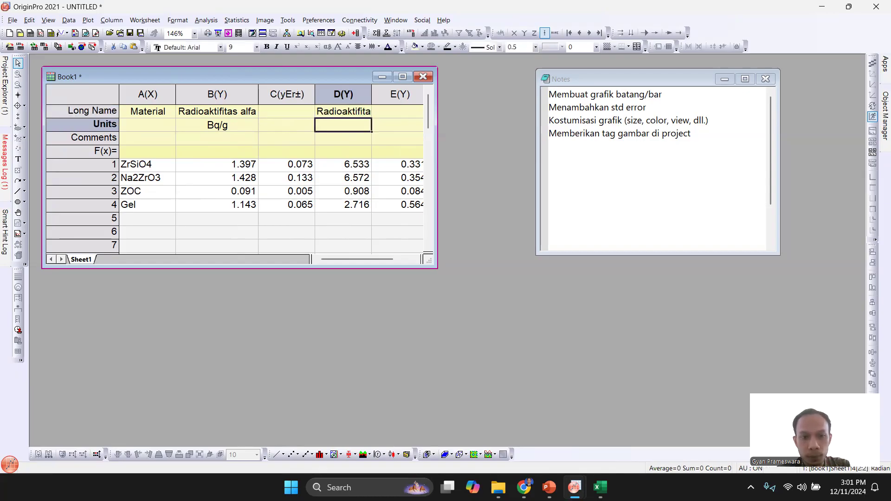
click(250, 126)
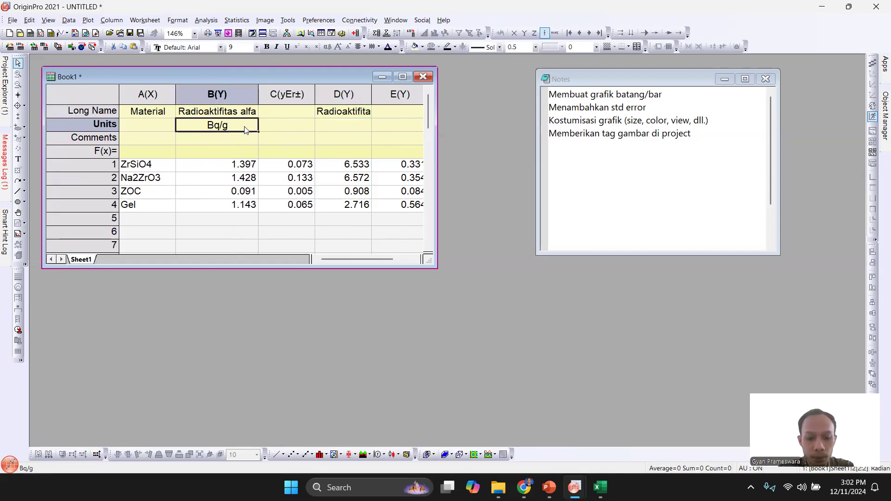
click(338, 125)
text(Bq/g)
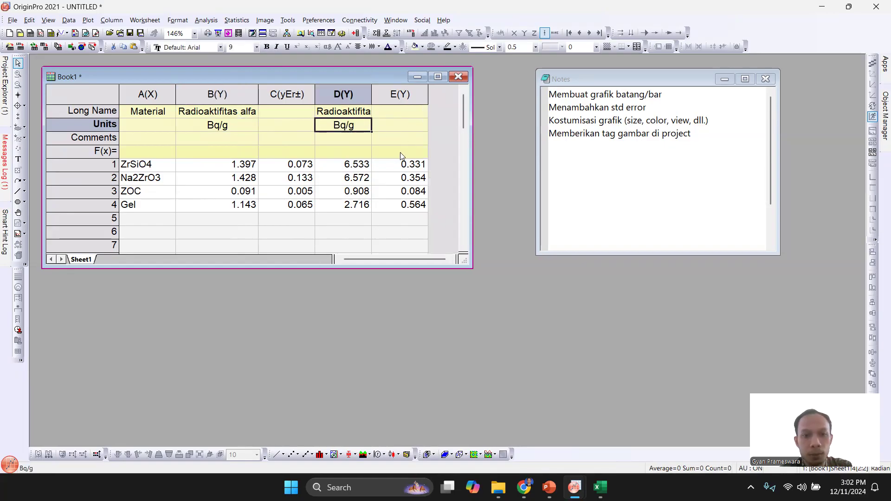
double_click(371, 94)
drag(469, 134, 493, 139)
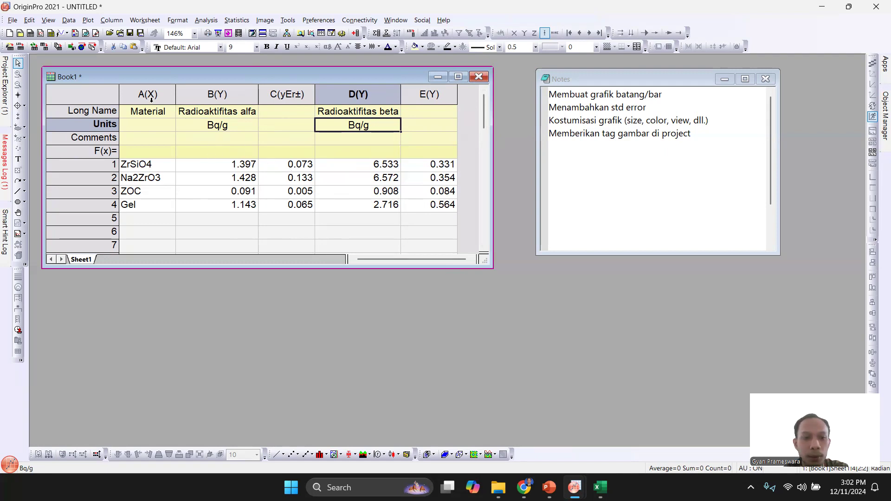
drag(148, 95, 420, 111)
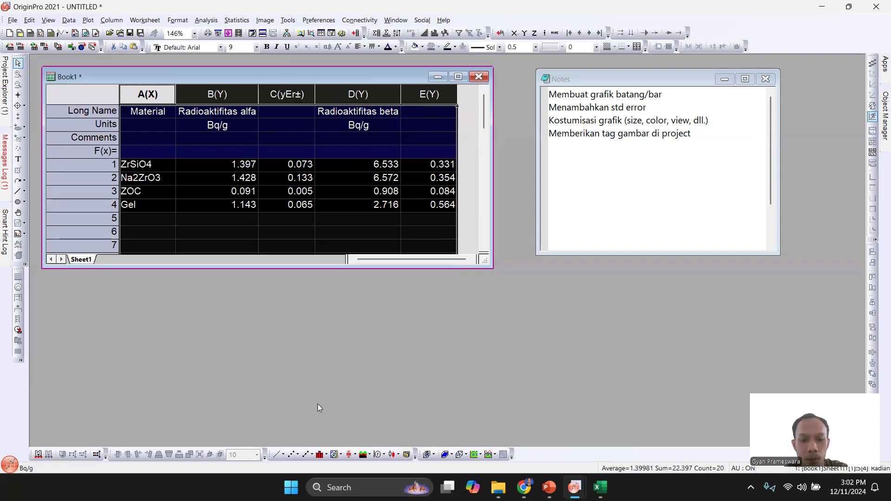
click(88, 20)
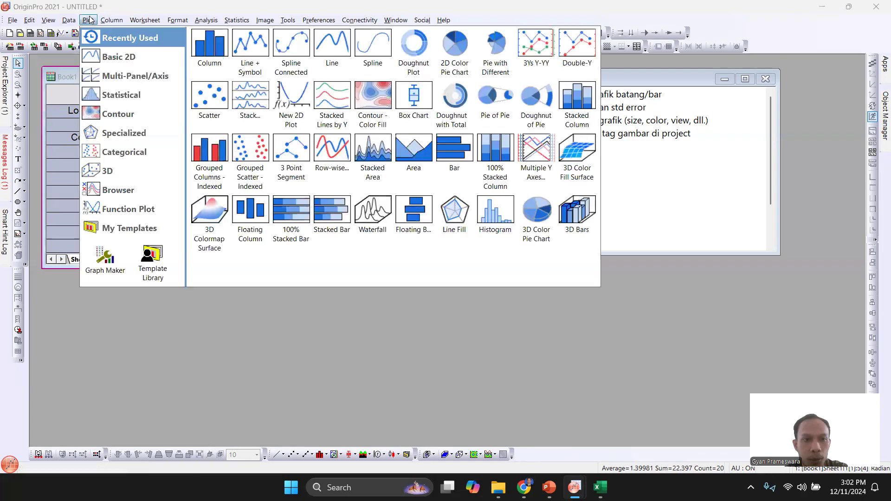
mouse_move(103, 63)
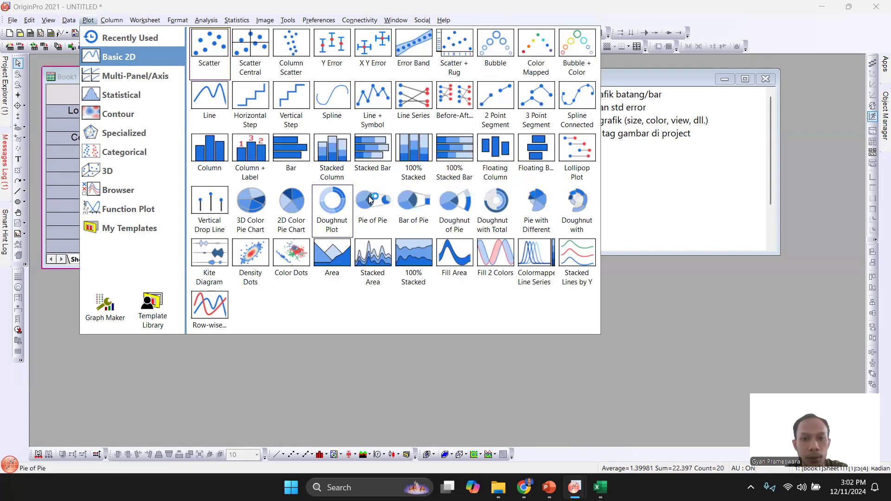
click(362, 405)
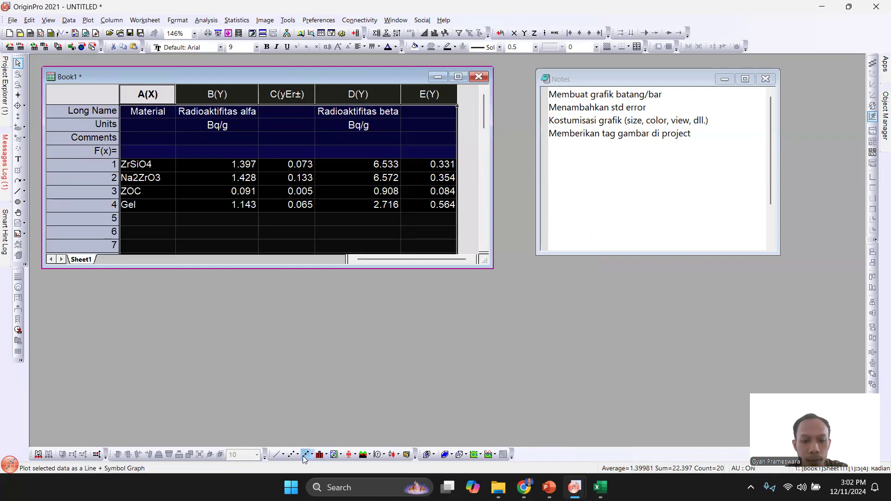
click(395, 229)
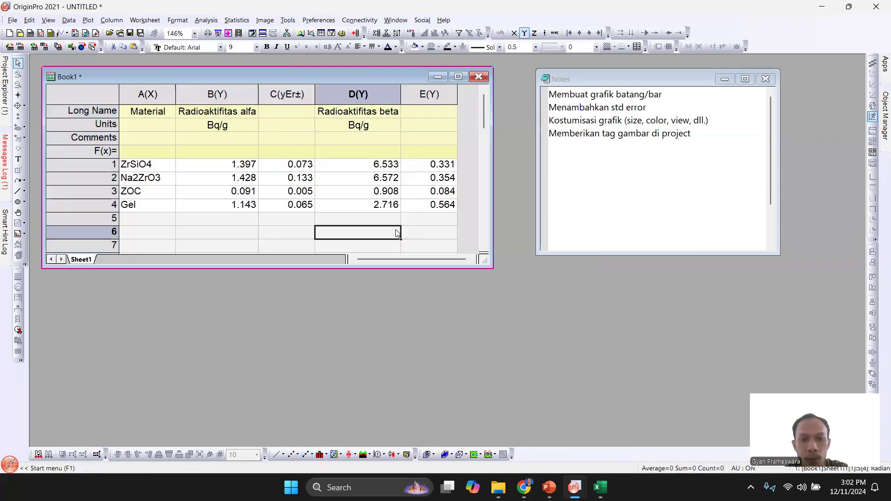
Set Book1's column E as the Y Error column.
click(431, 94)
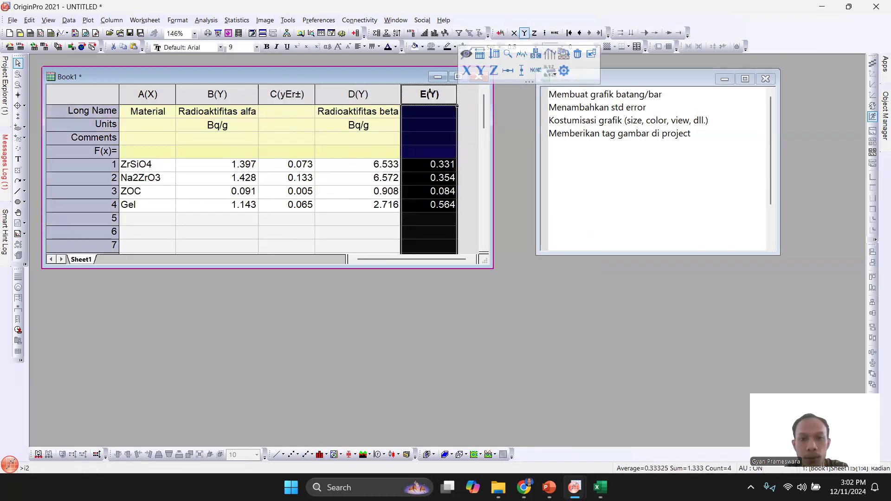
right_click(440, 94)
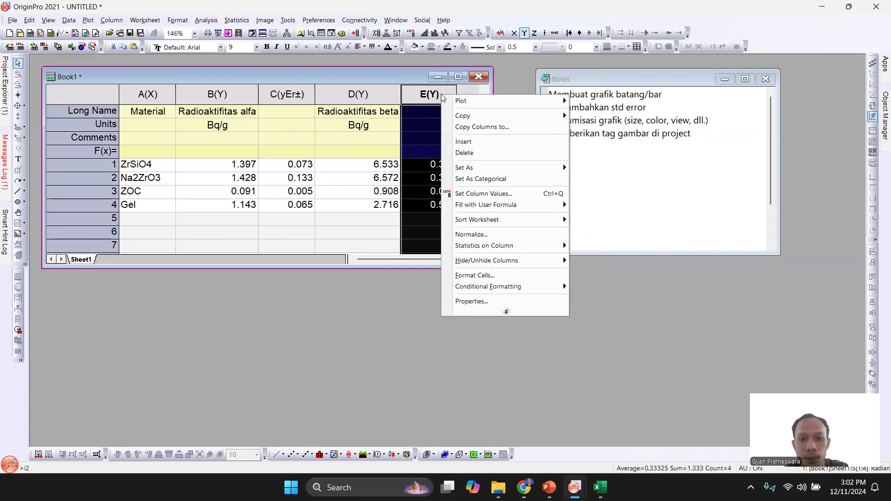
mouse_move(511, 168)
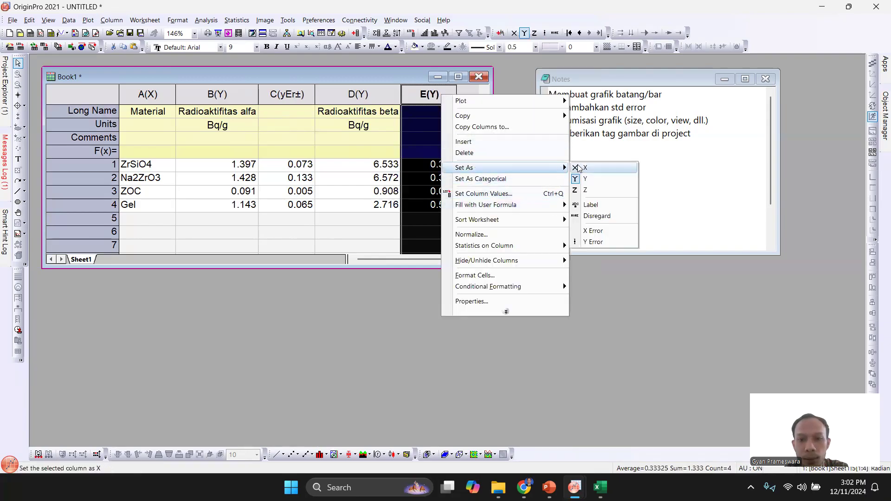
click(594, 241)
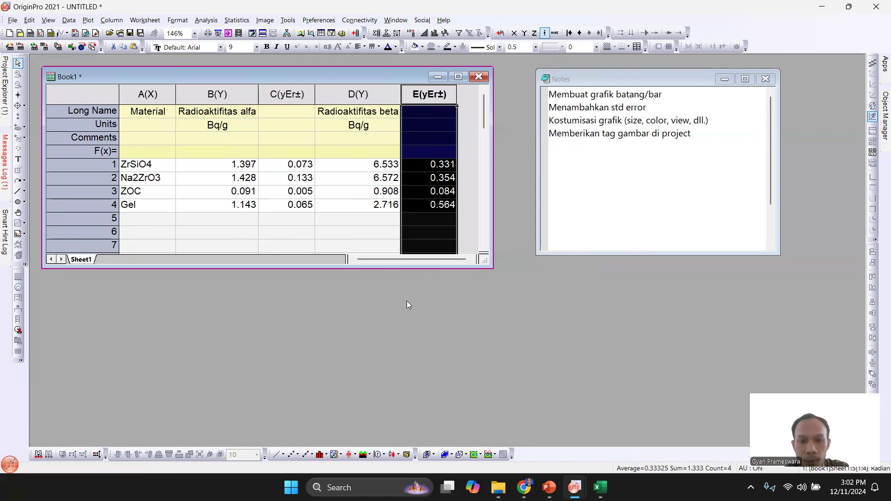
Plot Book1's columns A to E as a Column graph.
drag(148, 94, 429, 95)
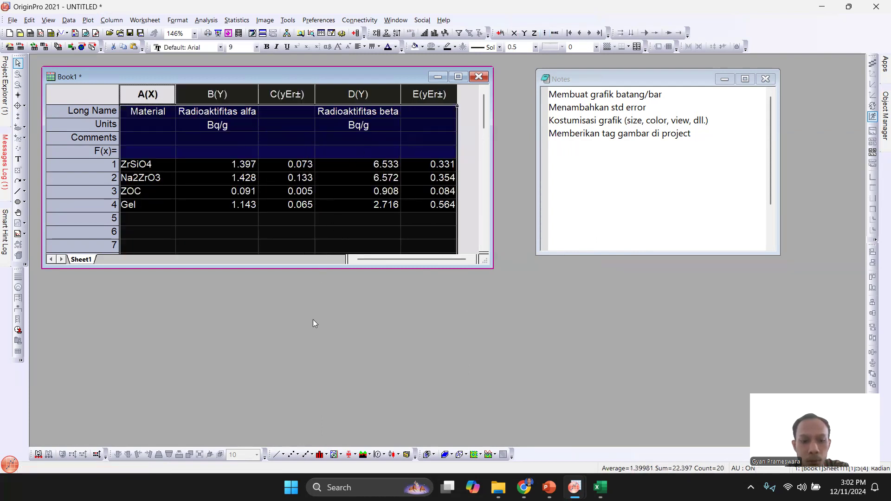
click(326, 454)
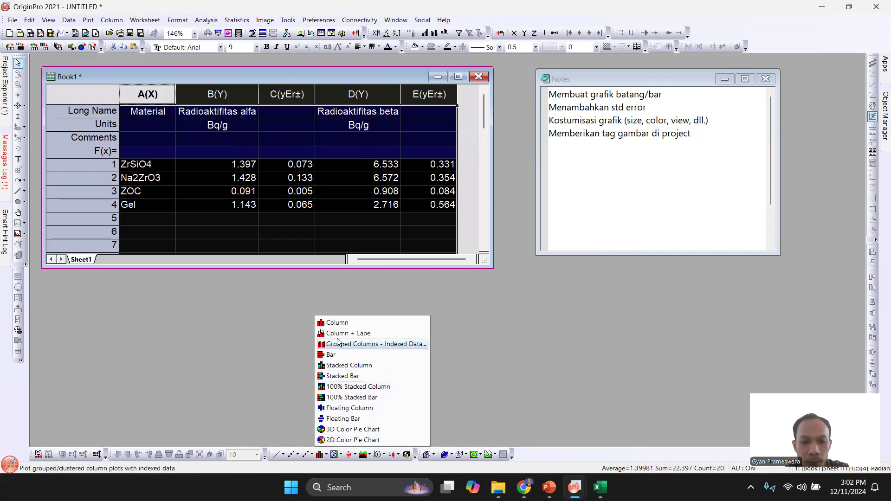
click(336, 323)
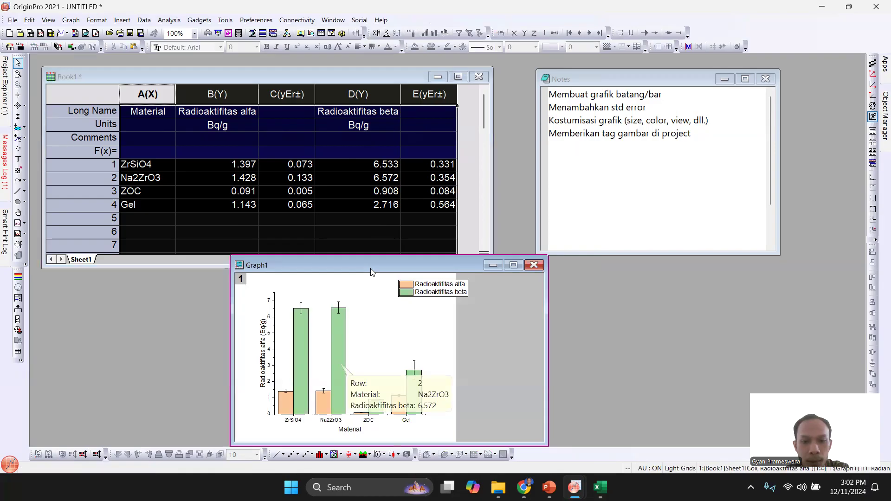
Maximize the graph window and move the legend into the empty area above the ZOC and Gel bars.
drag(371, 272, 326, 117)
click(474, 116)
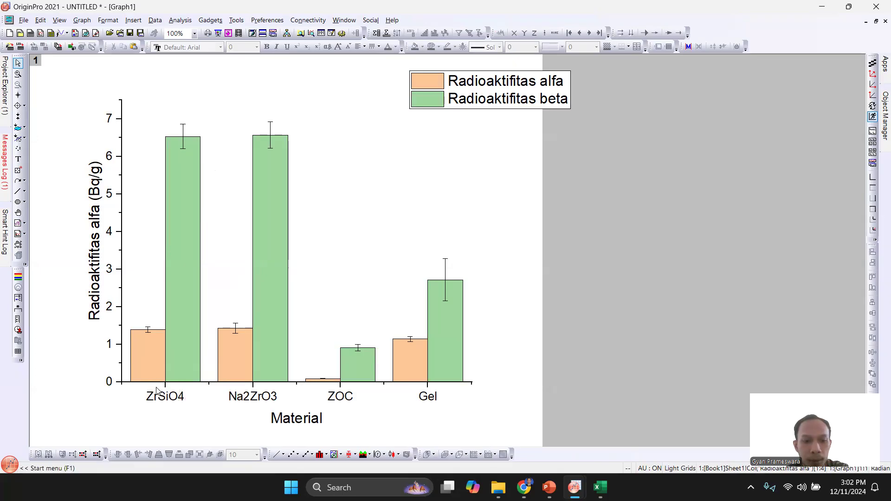
drag(527, 93, 430, 184)
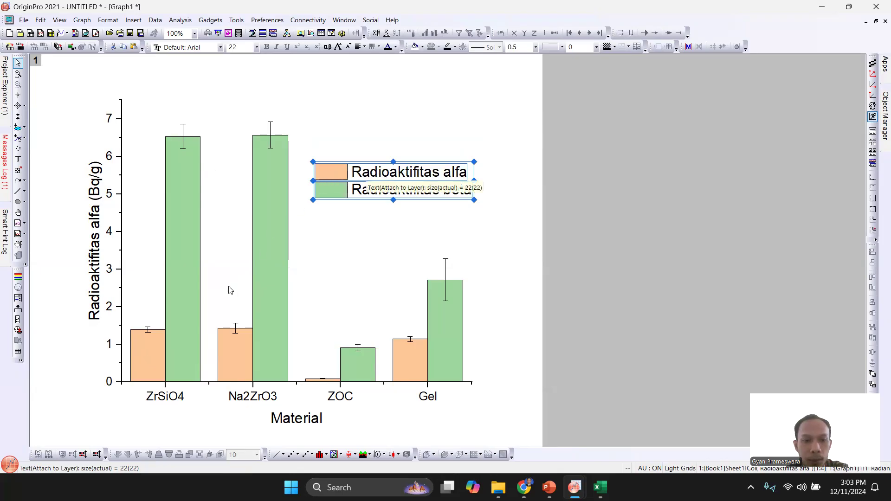
mouse_move(151, 355)
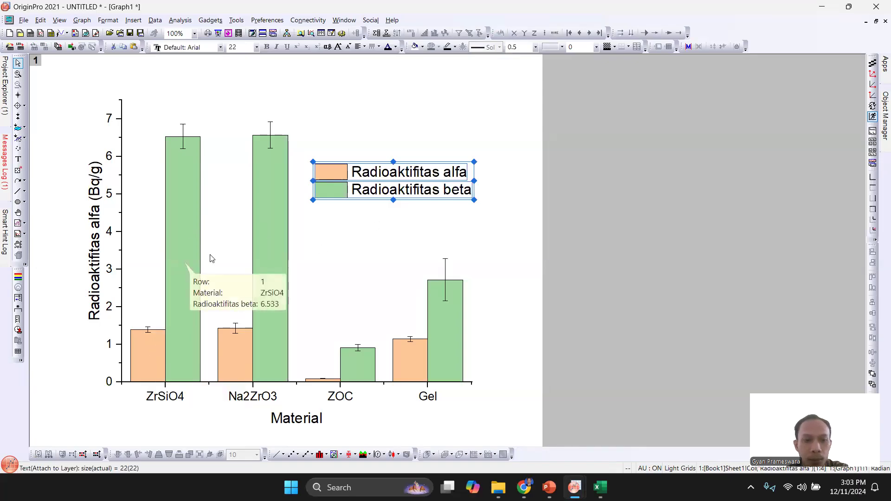
mouse_move(150, 332)
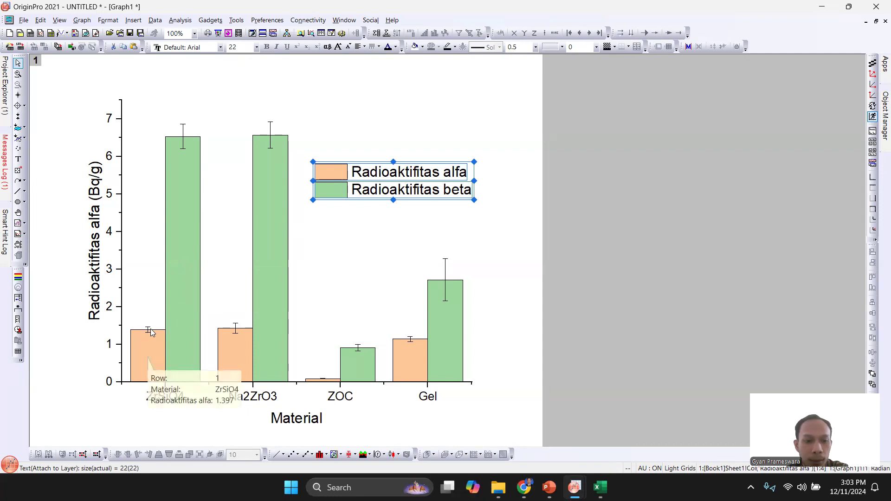